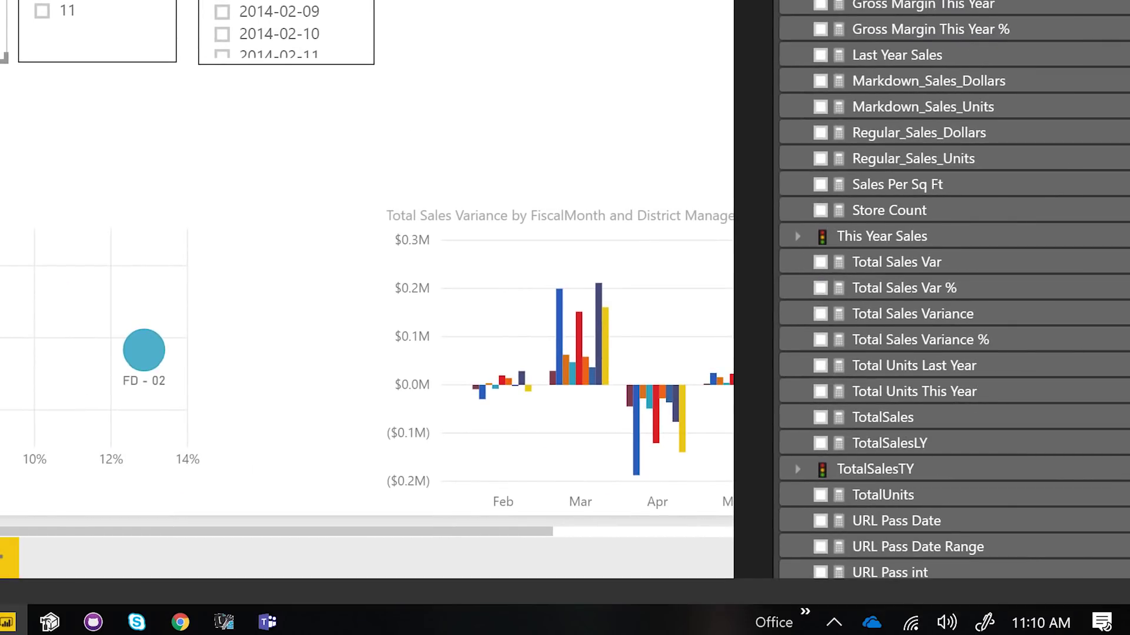
scroll(940, 291, down, 4)
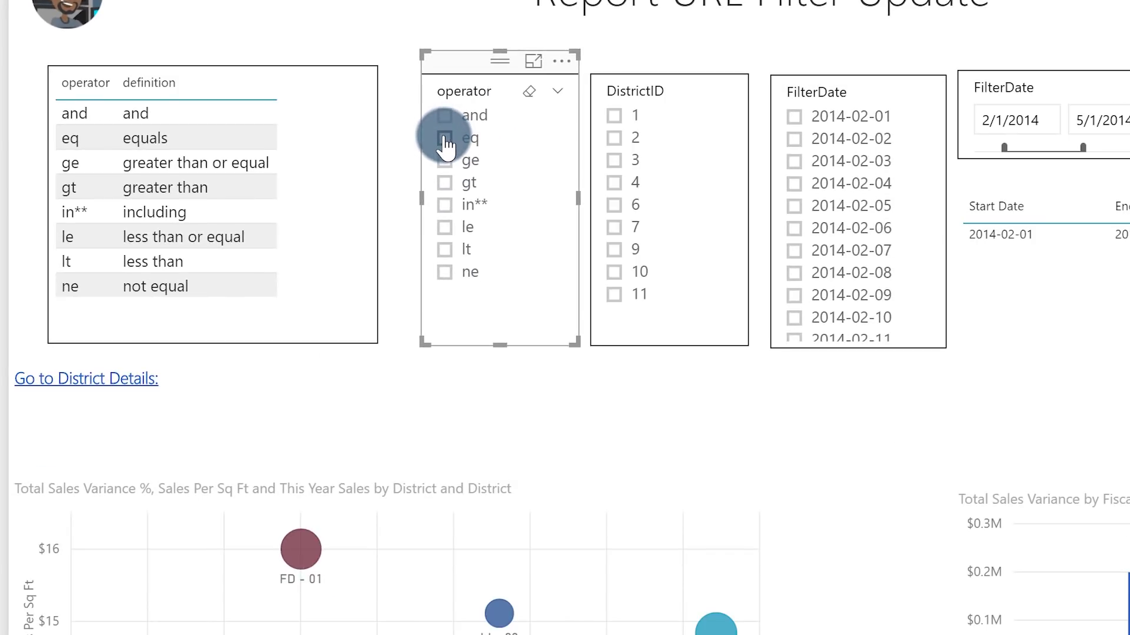
Choose the eq operator and select the table whose link ends DistrictID eq 1.
click(447, 140)
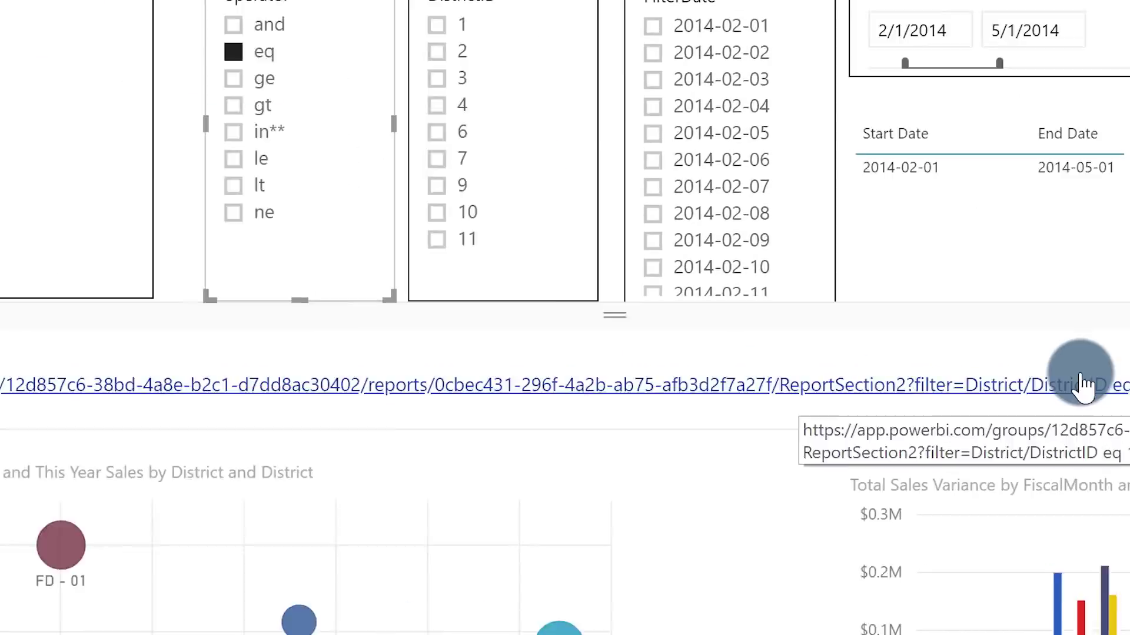
click(1083, 385)
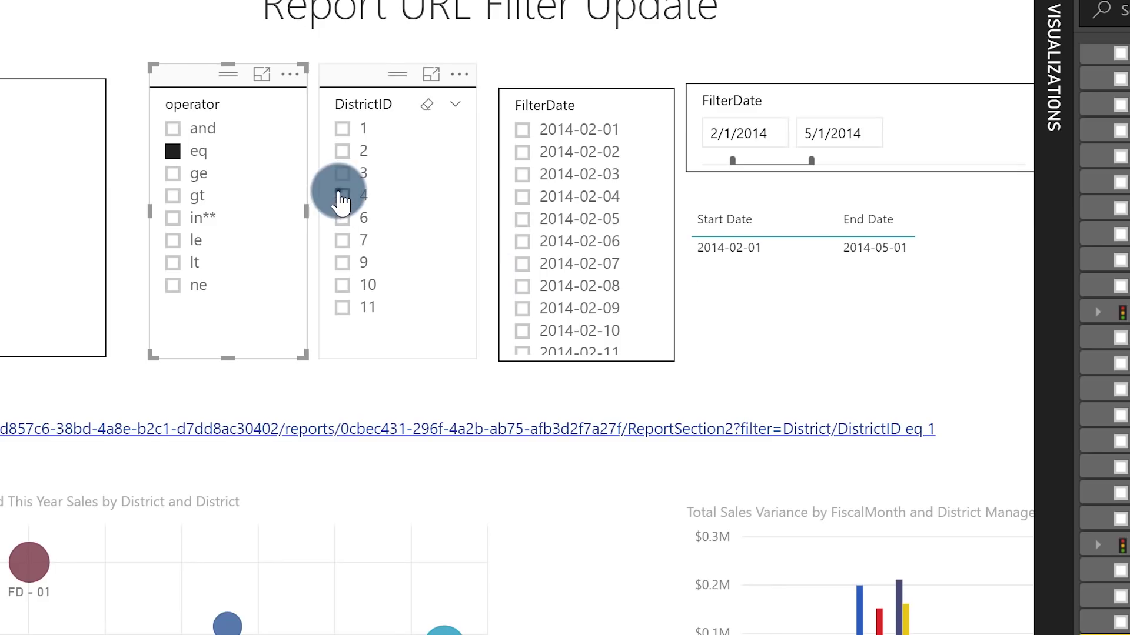
Verify district 4 gives an eq 4 link, clear it, and switch to the published report.
click(342, 196)
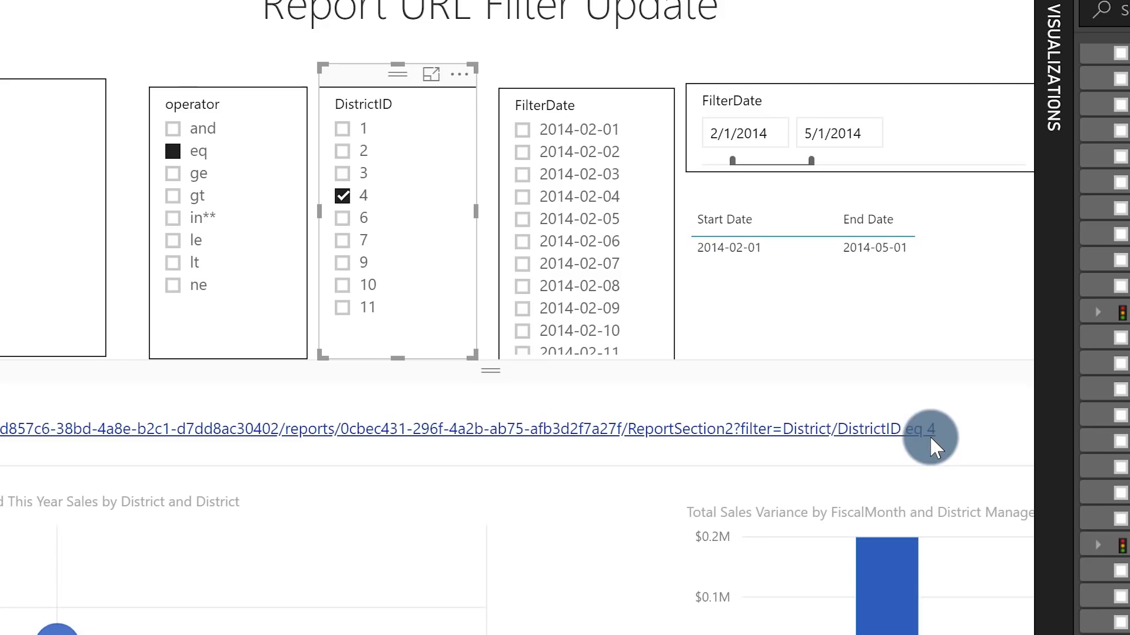
click(342, 197)
click(345, 287)
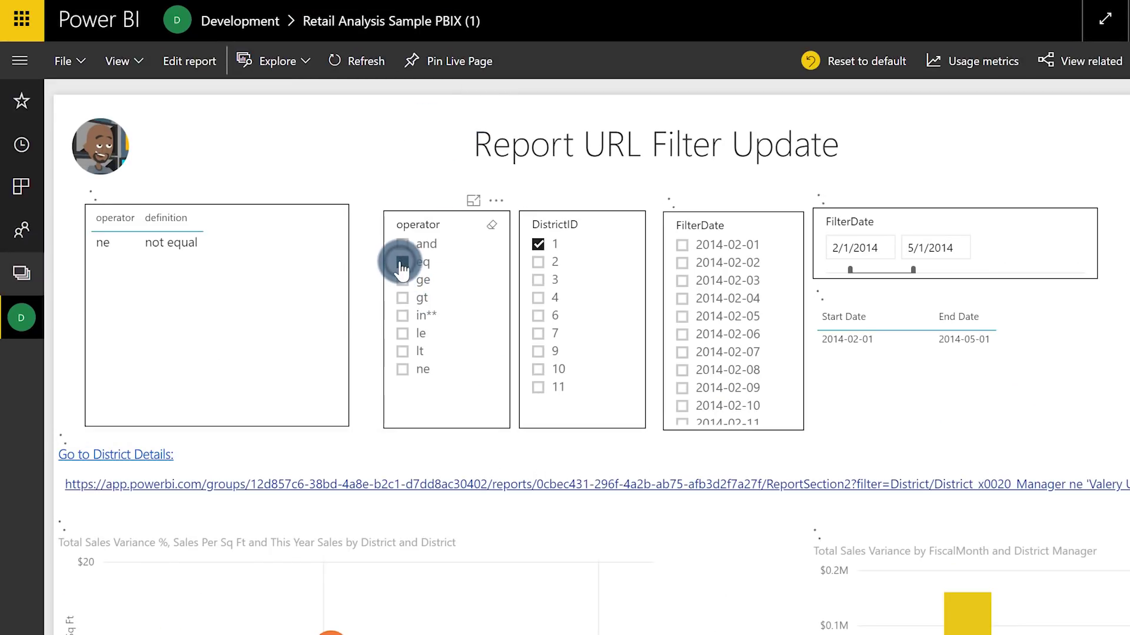
In the published report, pick operator eq and only district 9, then open the eq 9 link.
click(538, 243)
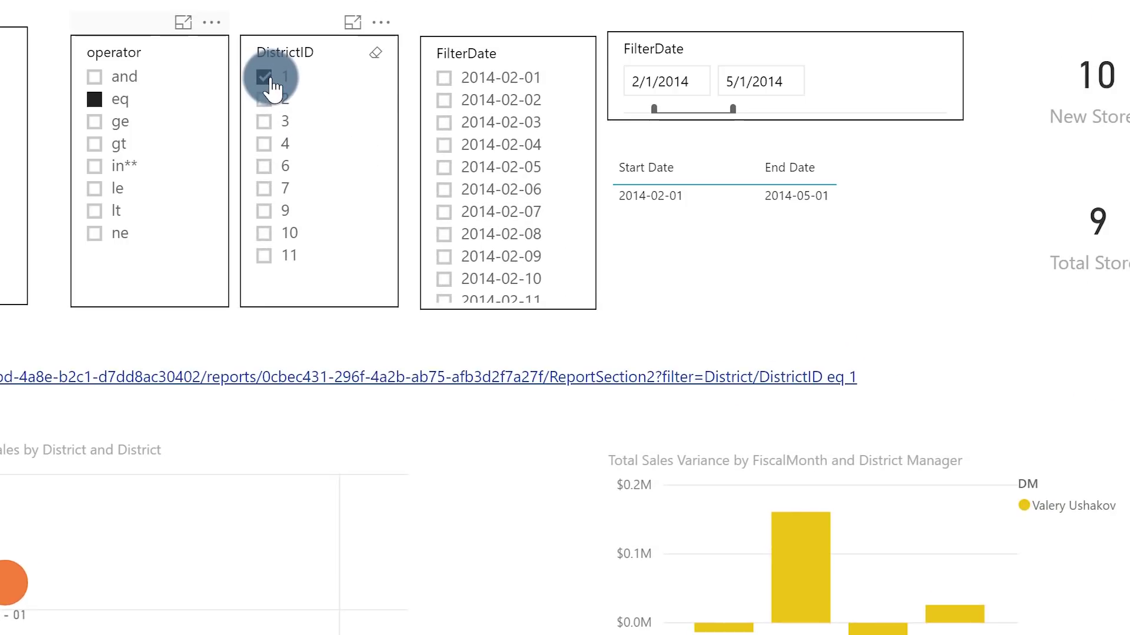
click(268, 81)
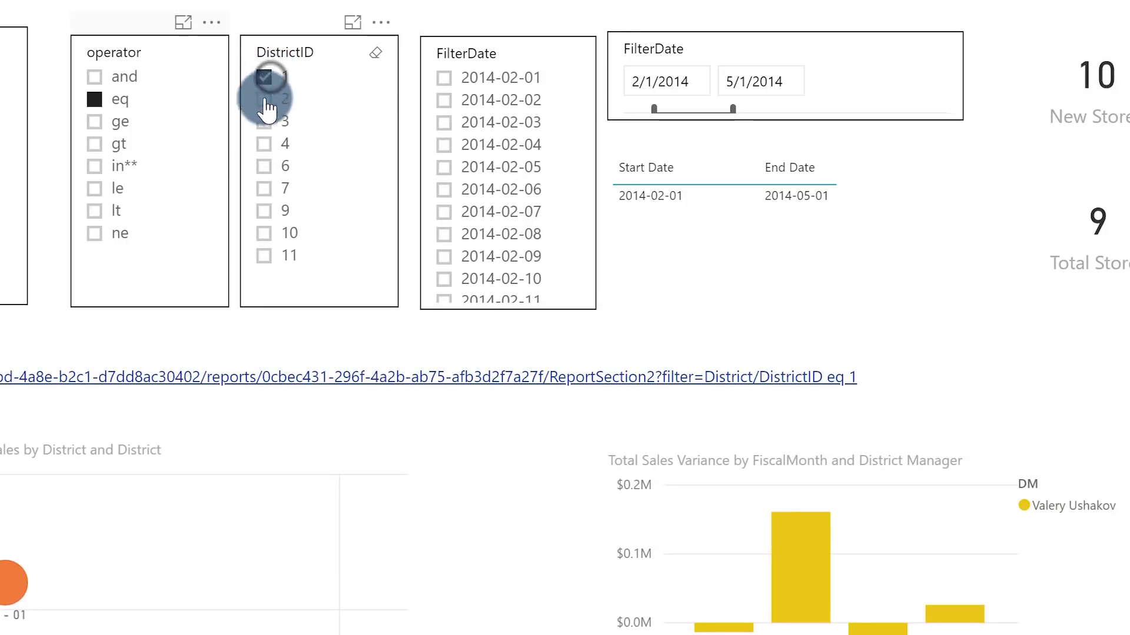
click(264, 256)
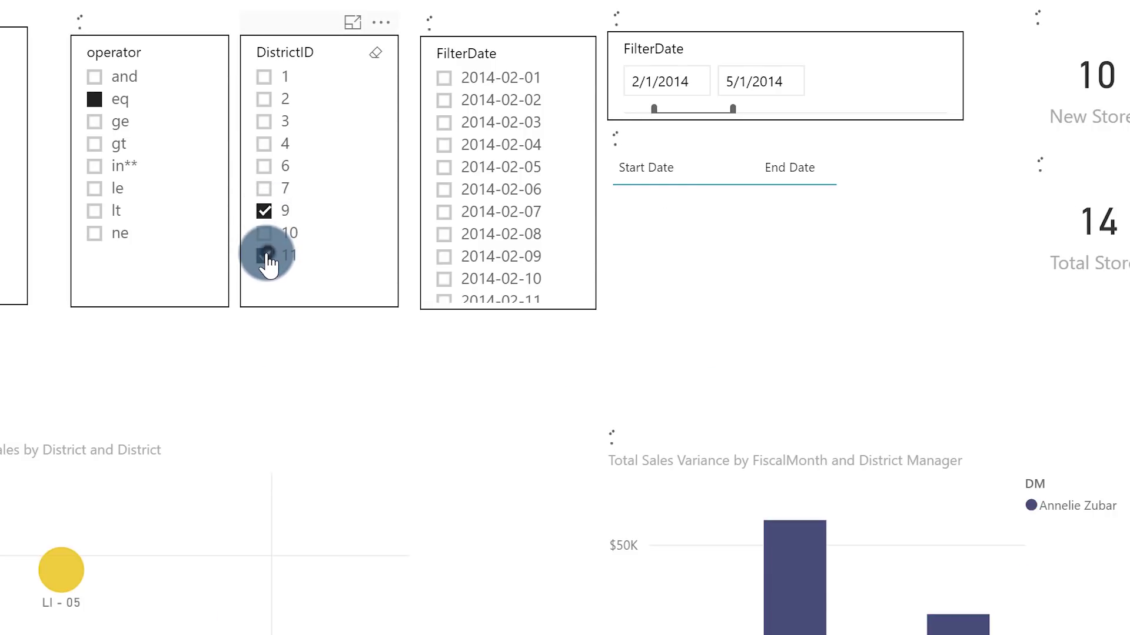
click(265, 256)
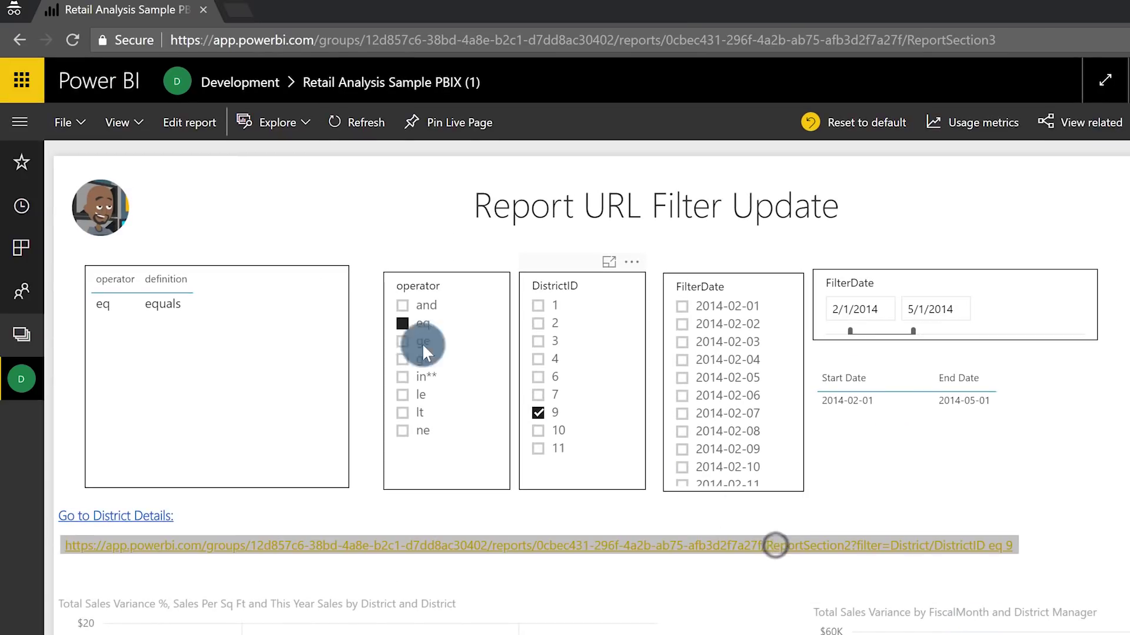
click(776, 546)
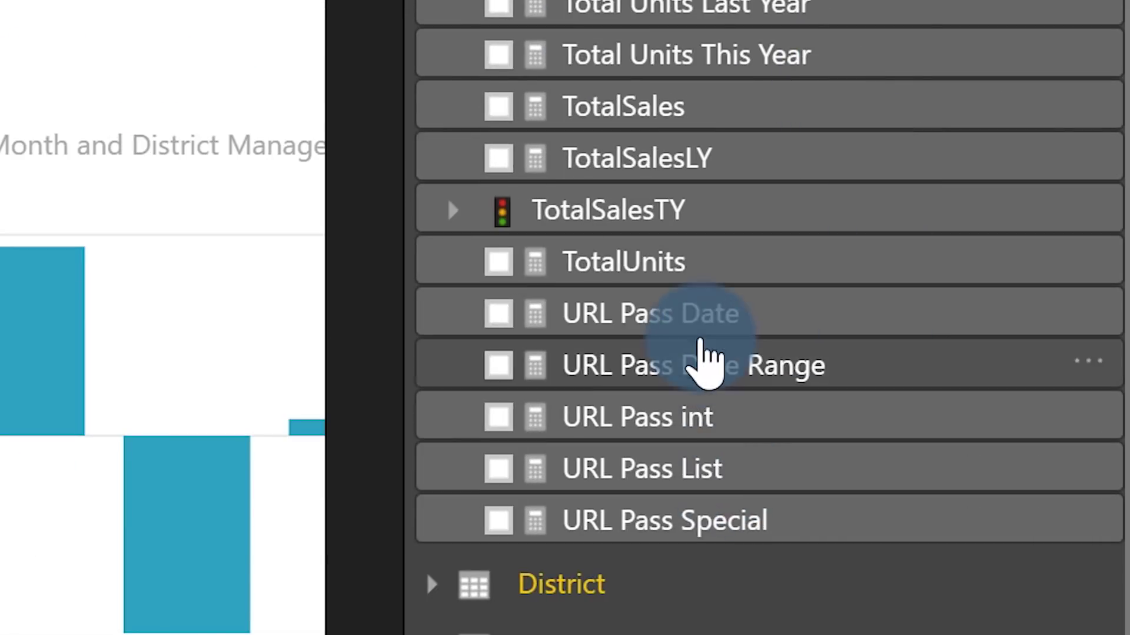
Select the URL Pass int measure and check its Web URL data category.
click(687, 427)
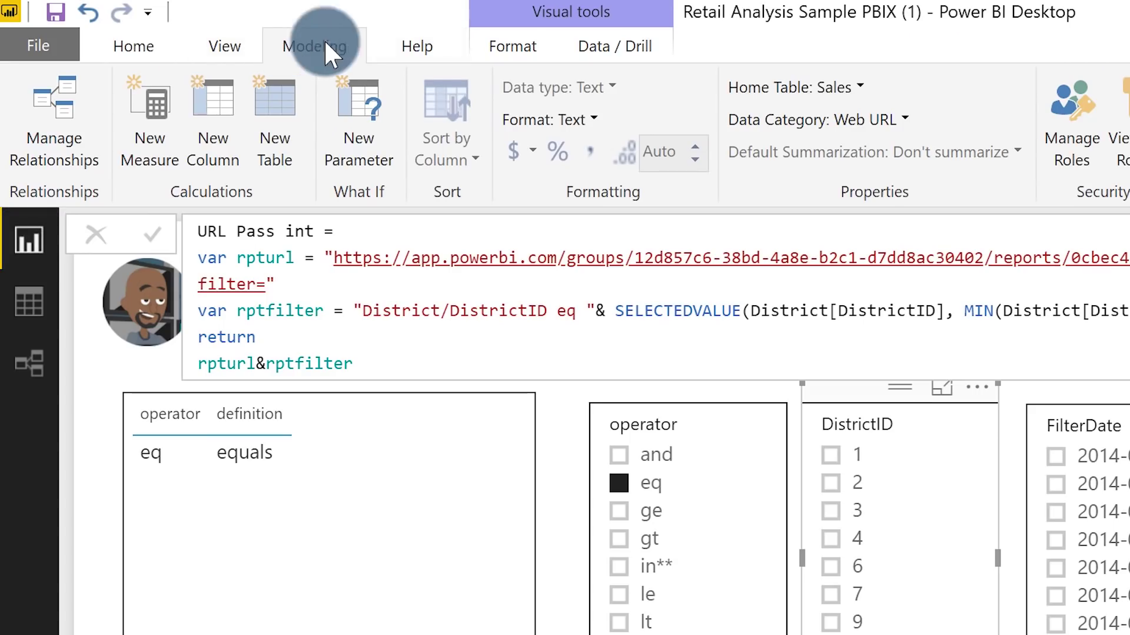
click(902, 119)
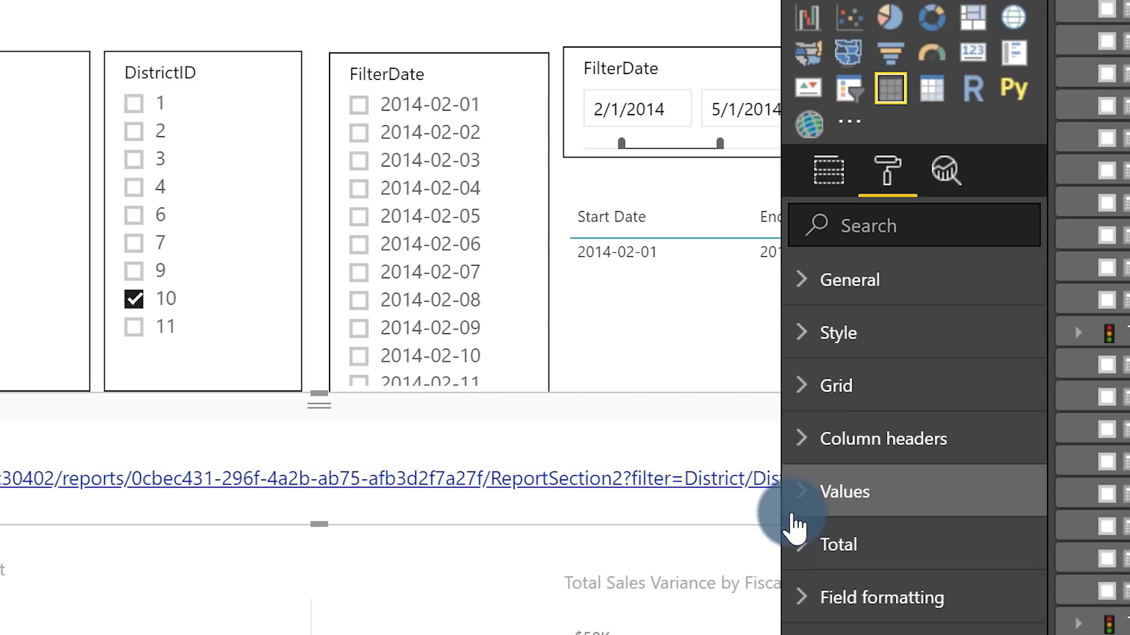
Browse the table's Values formatting options, then deselect it to view the eq 10 link.
click(809, 499)
scroll(880, 538, down, 5)
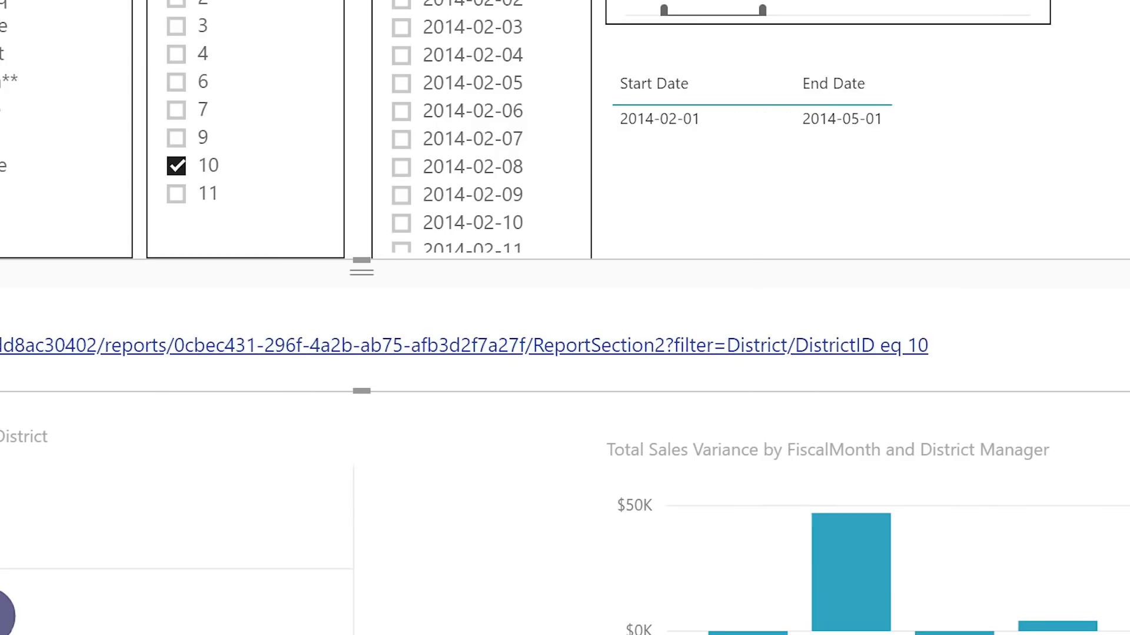
click(807, 121)
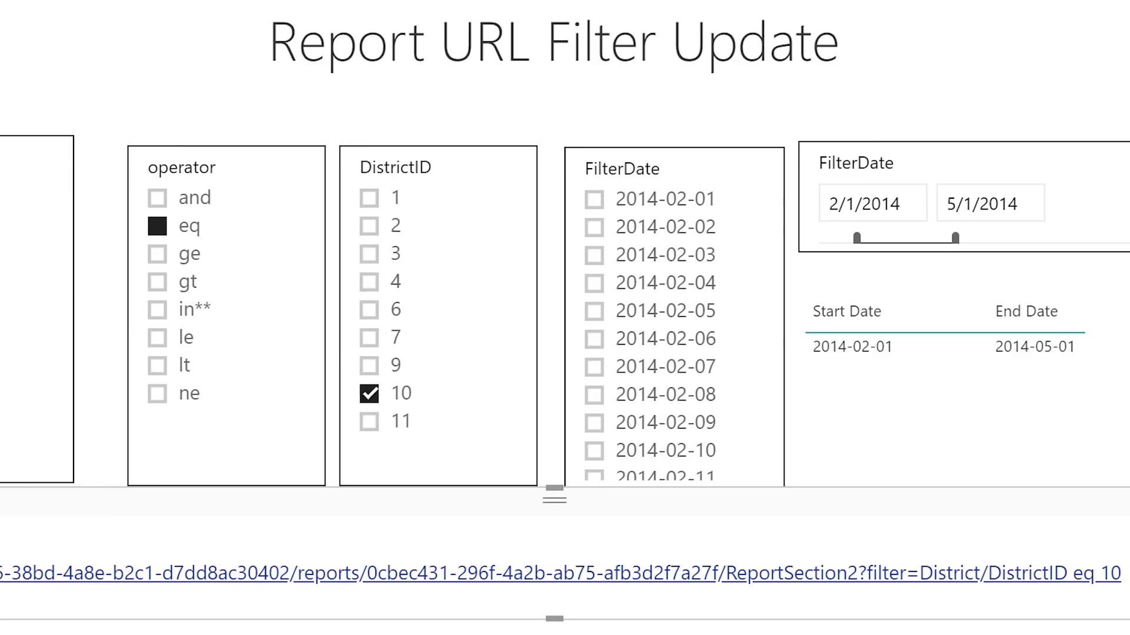
Replace the eq operator with in** in the operator slicer.
click(157, 227)
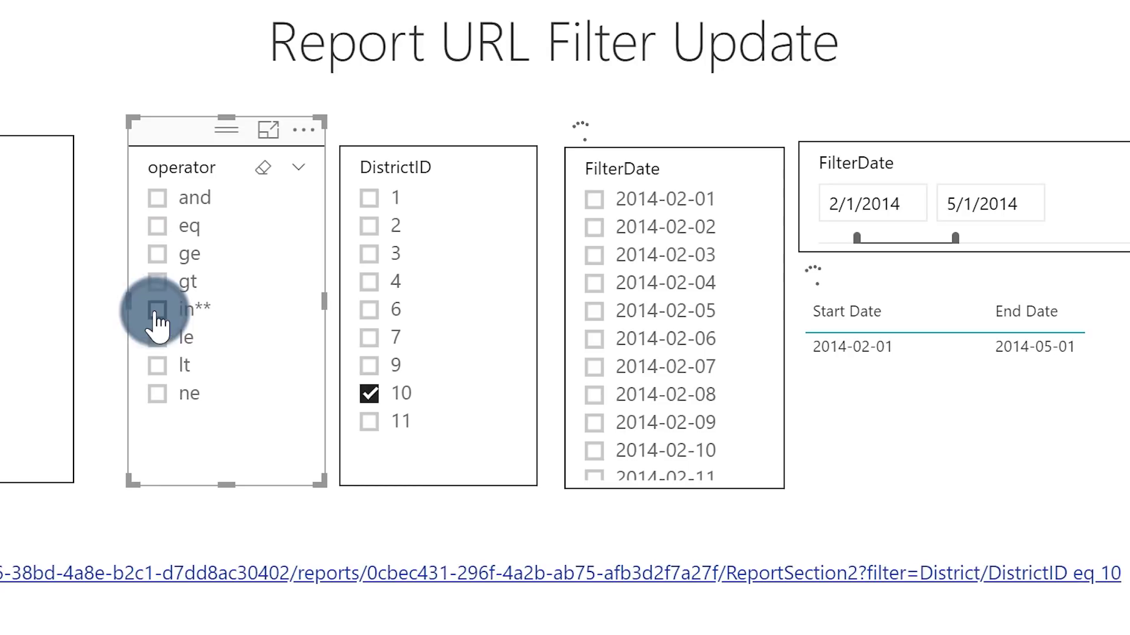
click(158, 309)
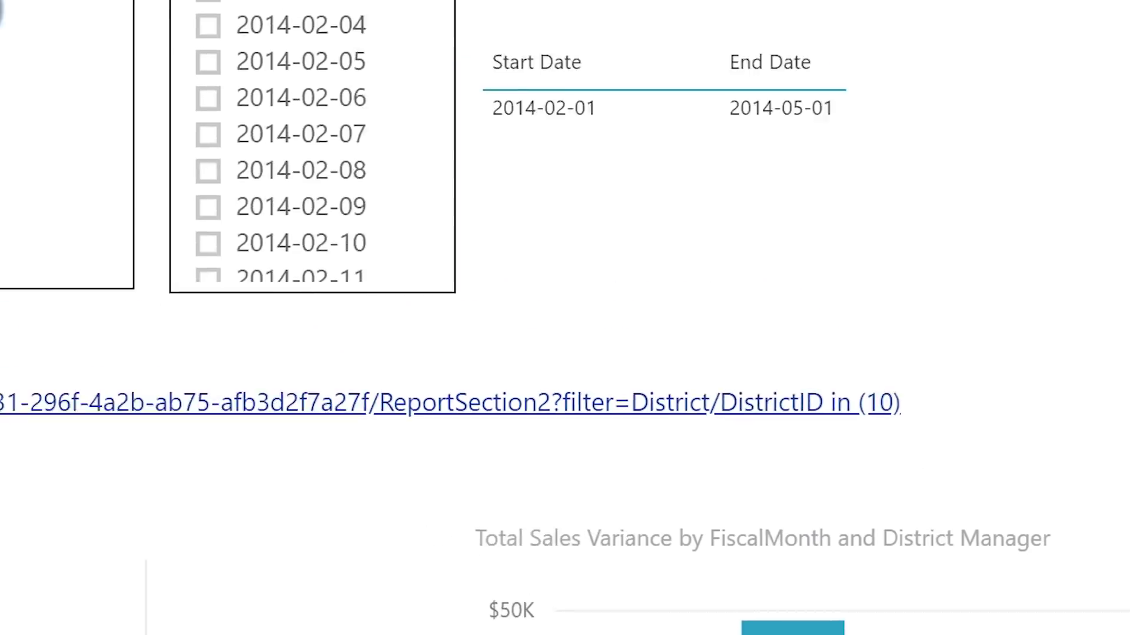
Add districts 2 and 3 for an in (2, 3, 10) link and expand the Sales table.
click(103, 115)
click(91, 128)
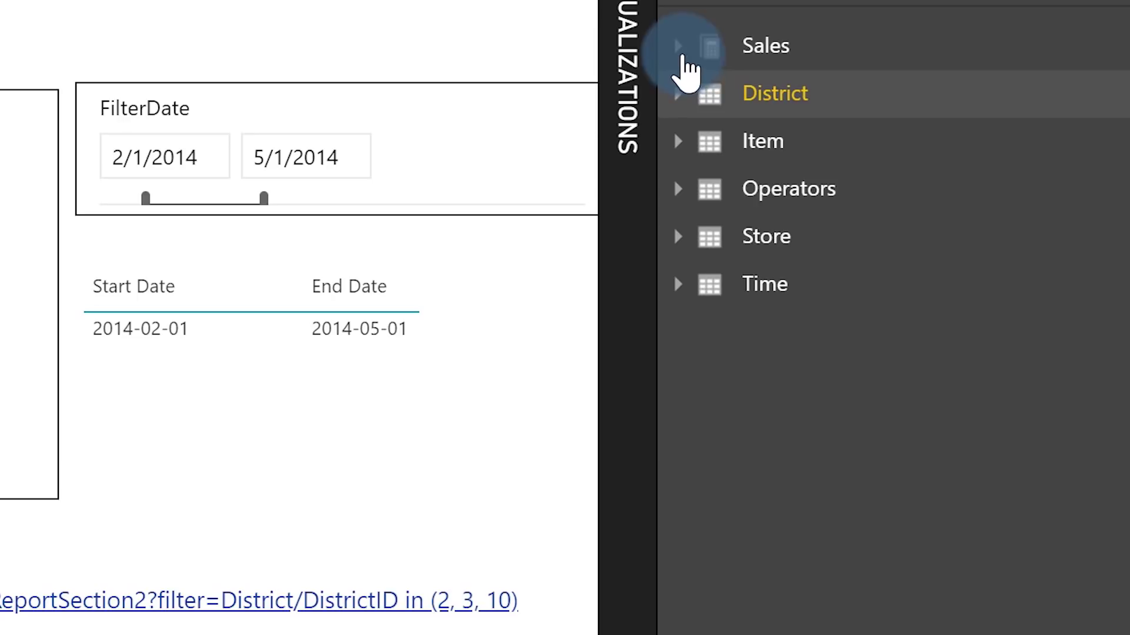
click(676, 46)
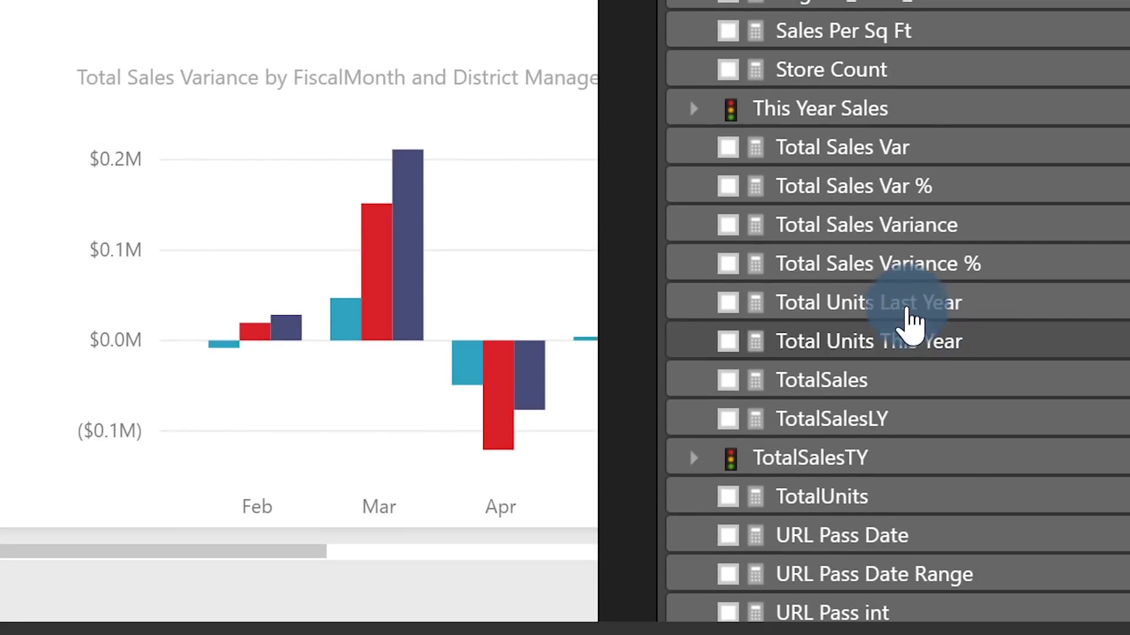
Scroll the Fields pane and select URL Pass List to show its DAX formula.
scroll(891, 442, down, 5)
click(907, 335)
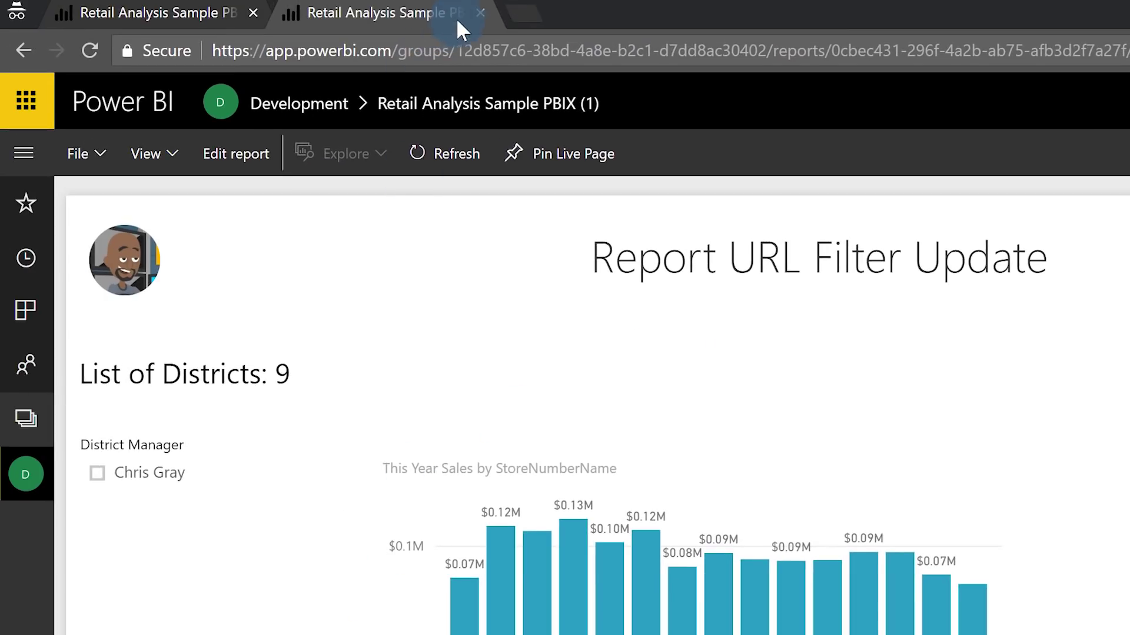
Close the extra tab, choose in**, and add districts 4 and 1 to the link filter.
click(480, 13)
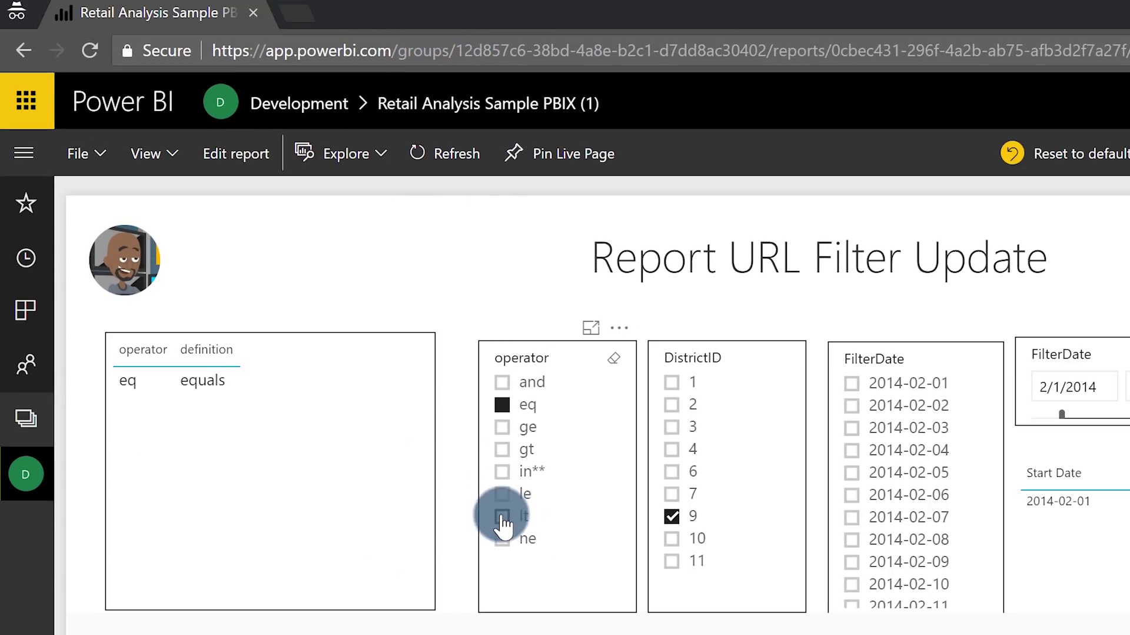
click(501, 472)
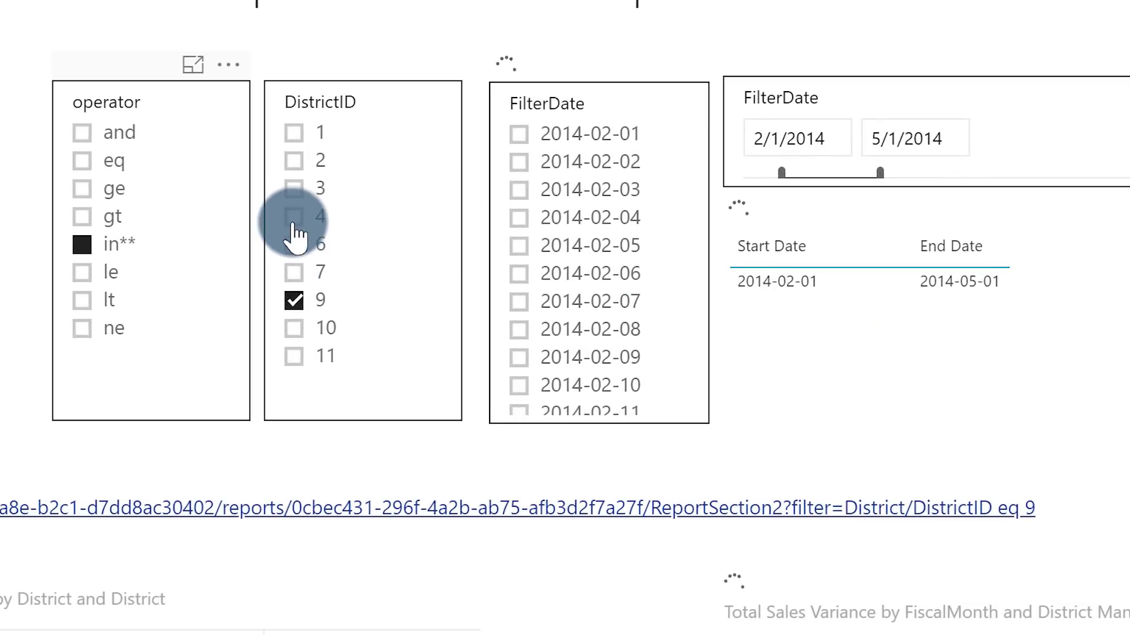
click(292, 216)
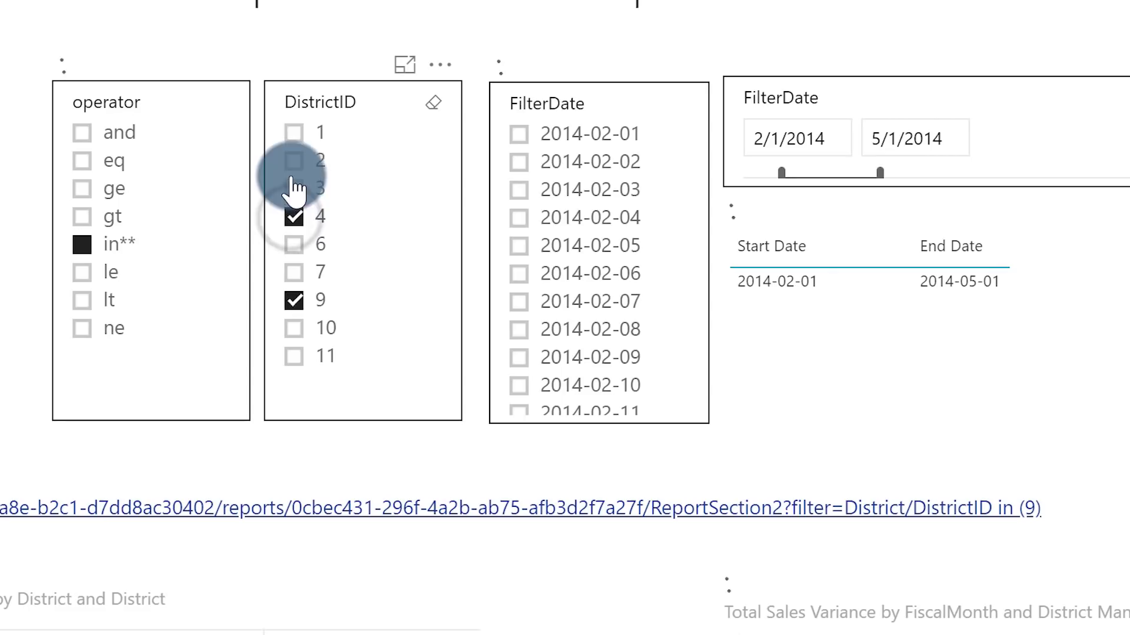
click(294, 353)
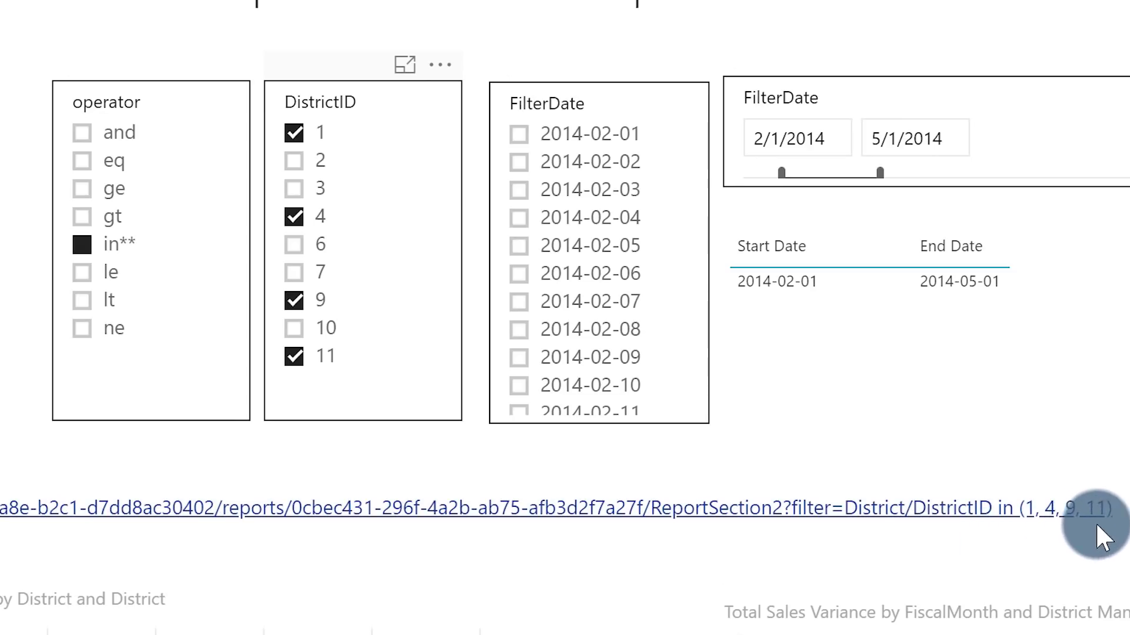
Follow the generated DistrictID in (1, 4, 9, 11) link to load the filtered report.
click(765, 508)
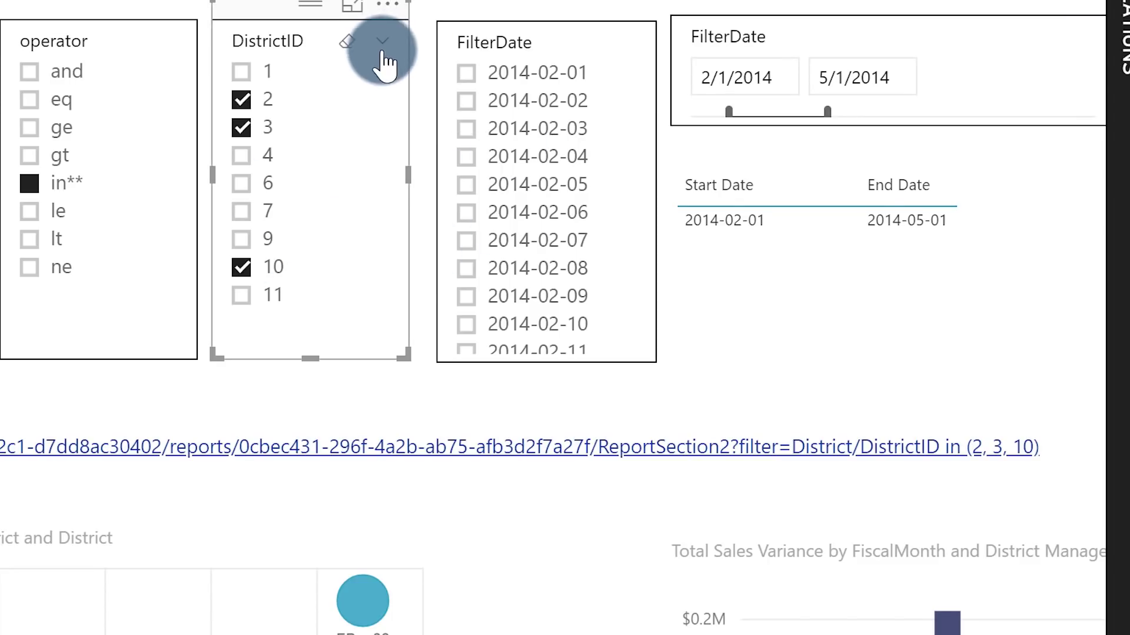
Clear all DistrictID slicer selections and set the operator slicer to le.
click(347, 43)
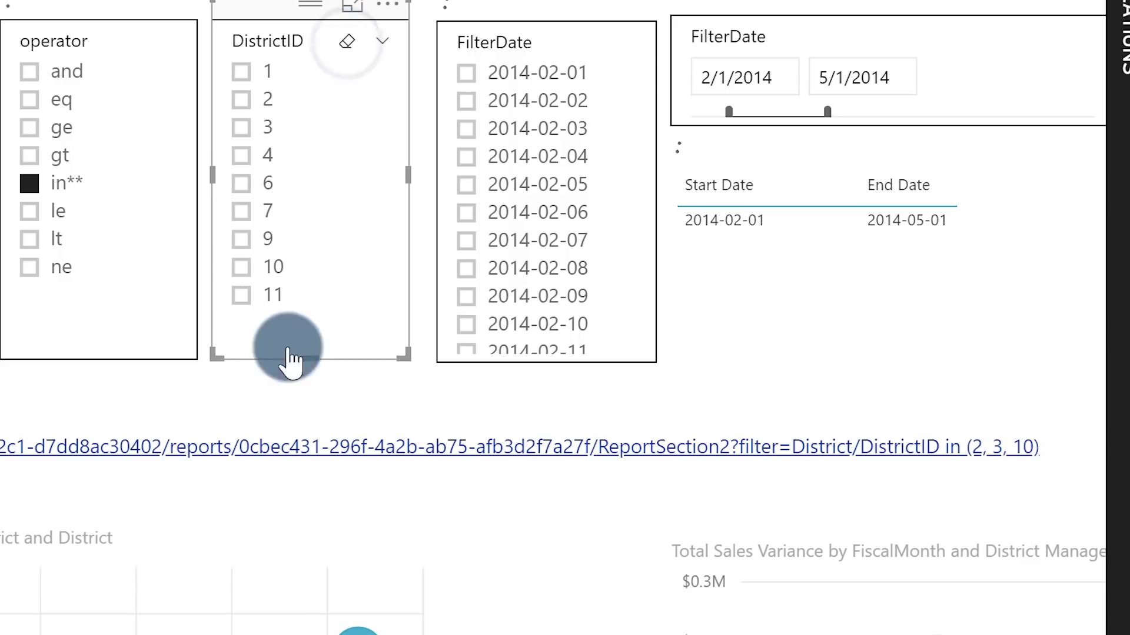
click(28, 212)
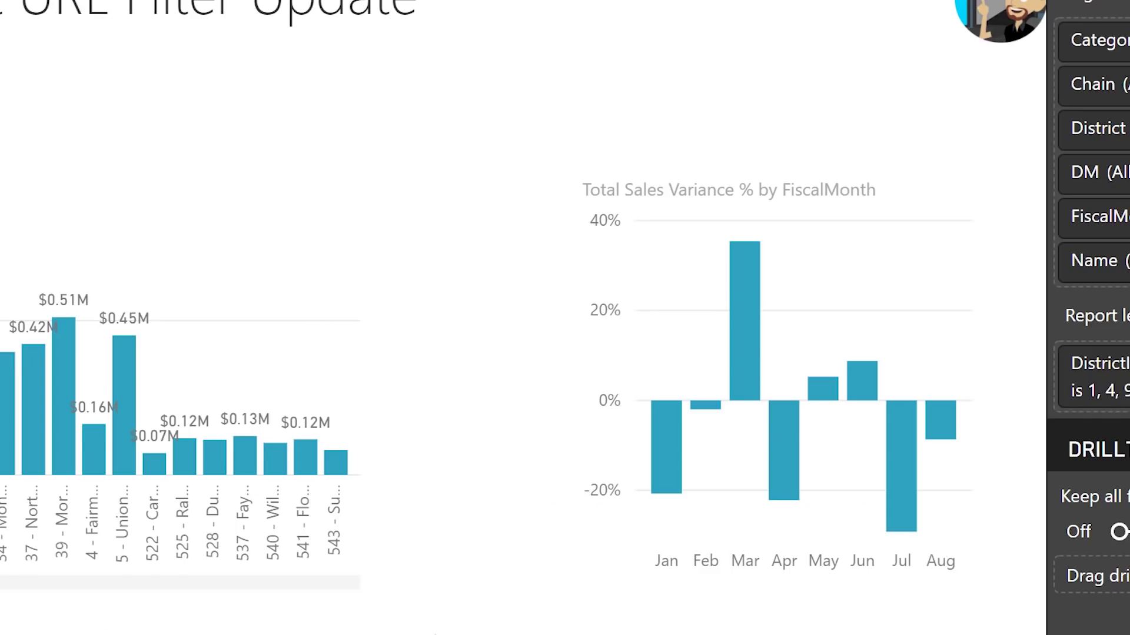
Close the filtered report tab, set the operator to le, and clear all DistrictID selections.
click(562, 46)
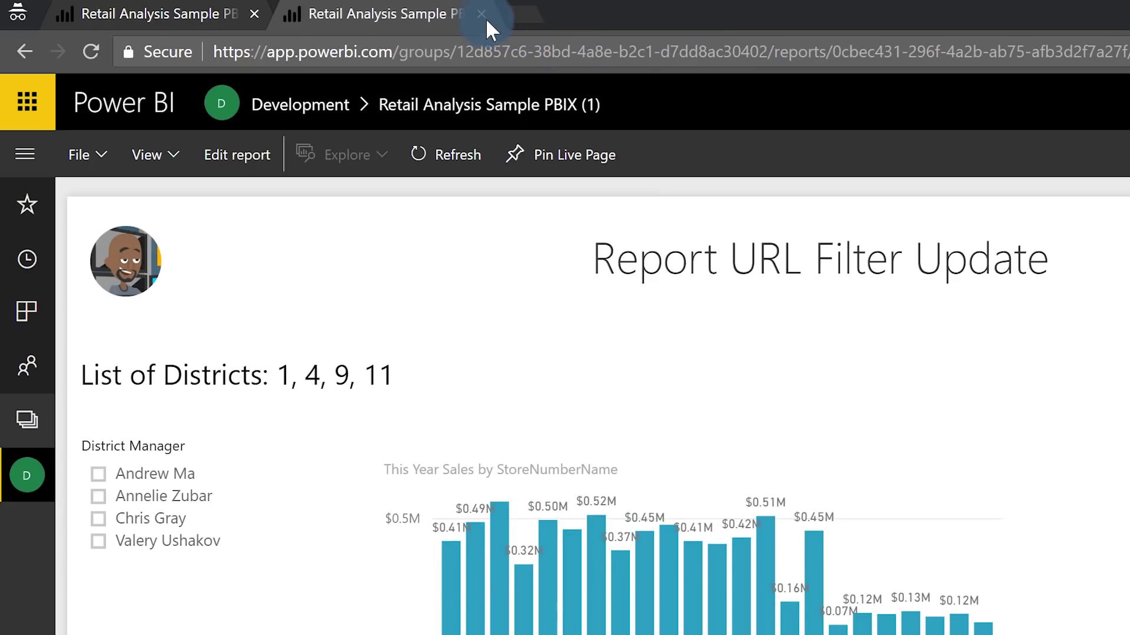
click(483, 17)
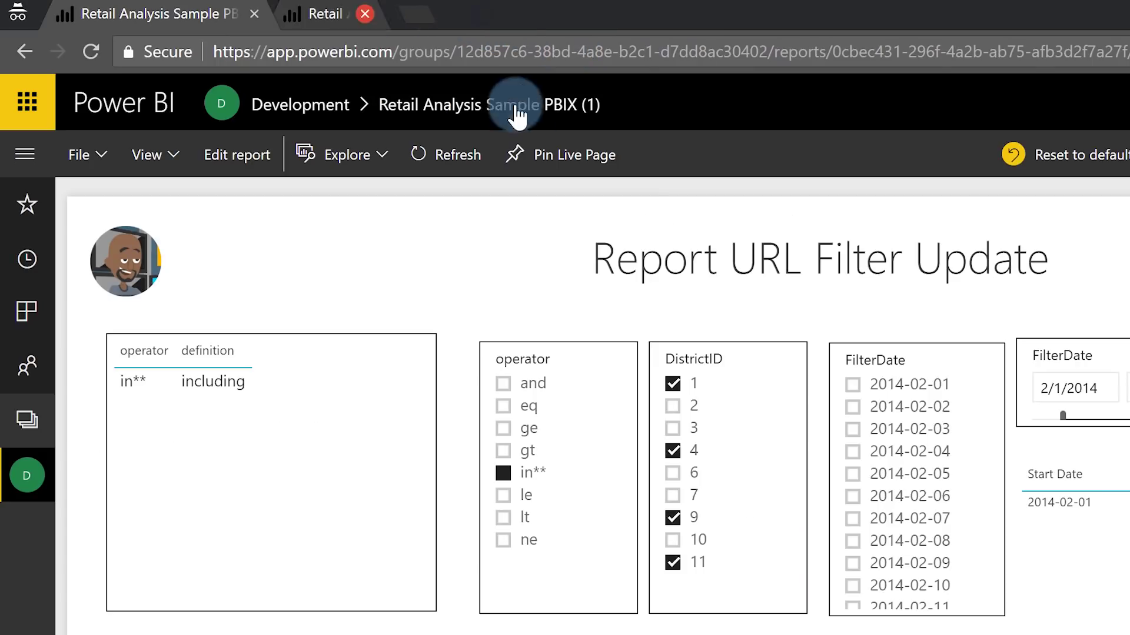
click(505, 497)
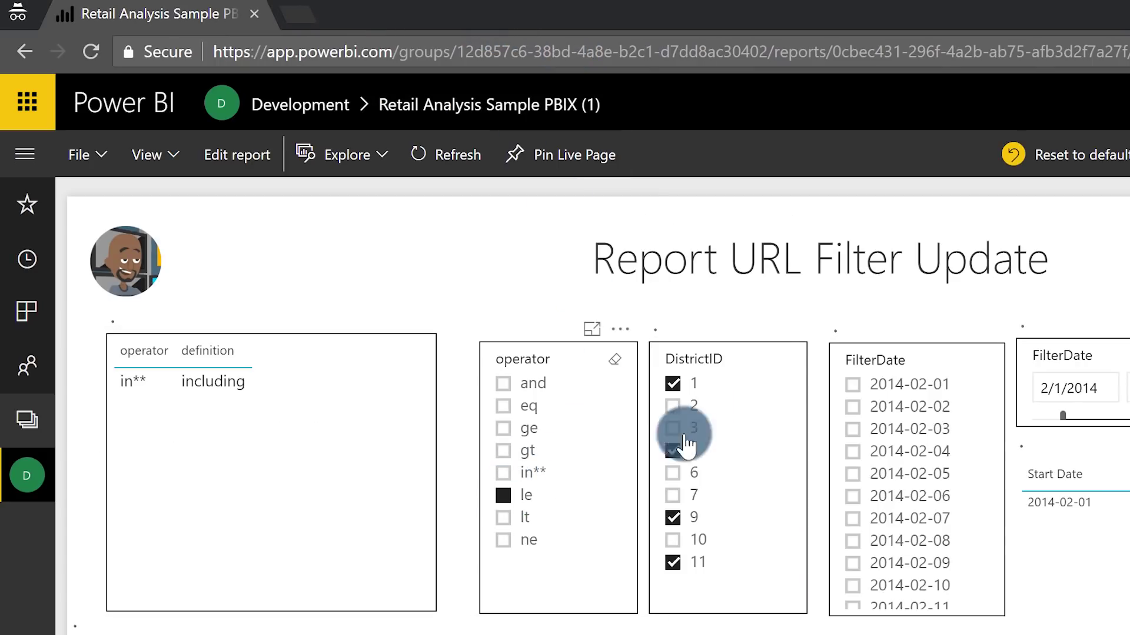
click(785, 360)
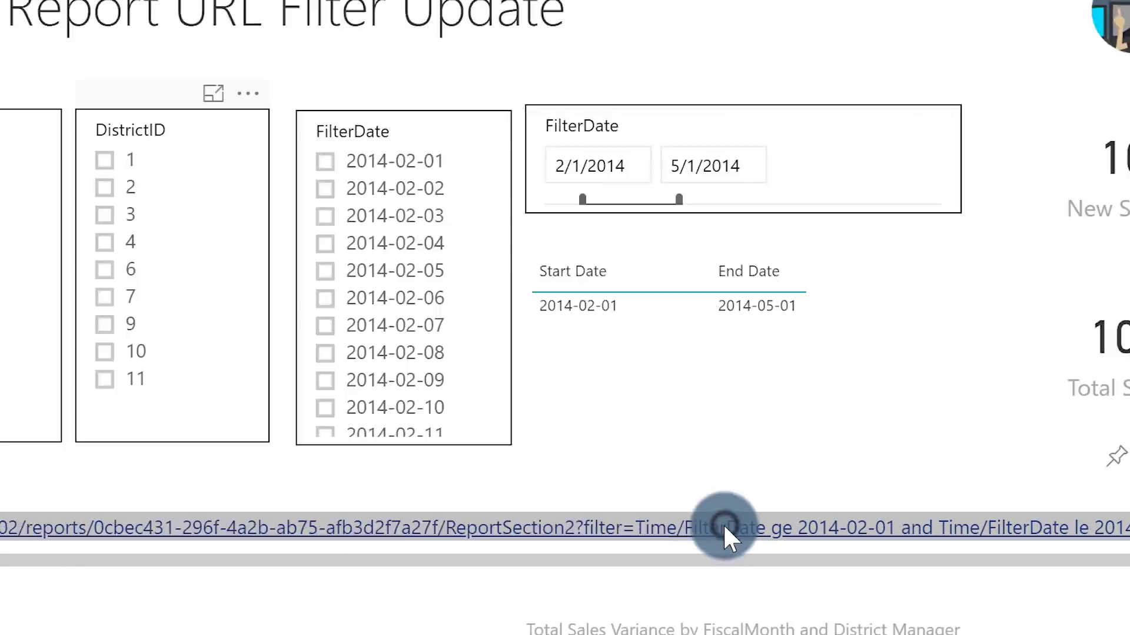
Open the FilterDate link and check its report-level filters starting on or after 2014-02-01.
click(723, 525)
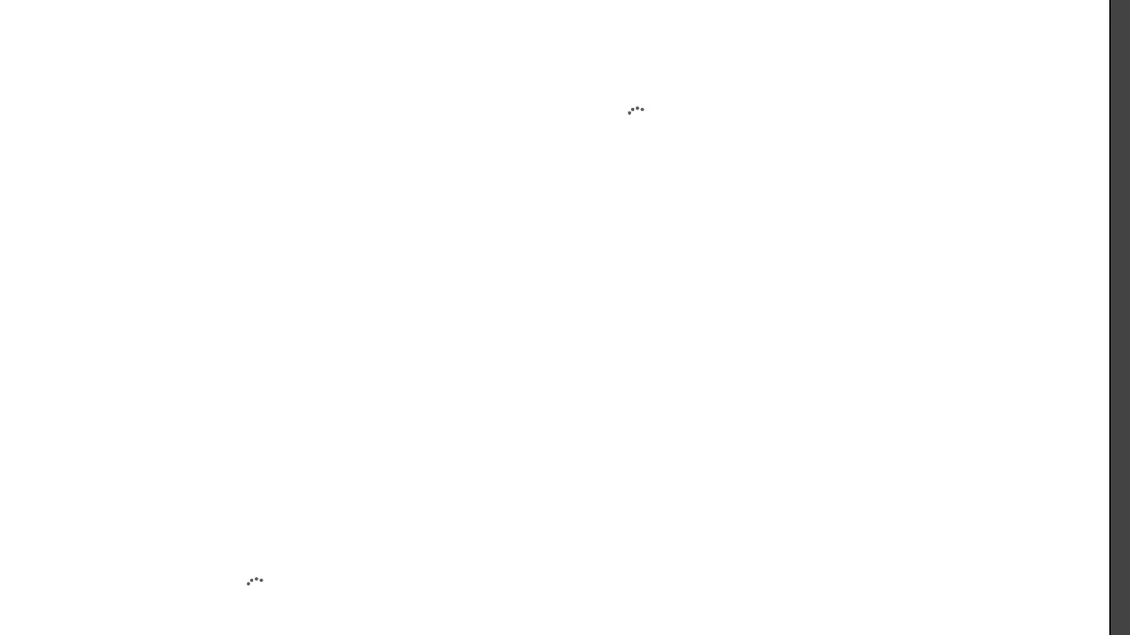
click(1110, 444)
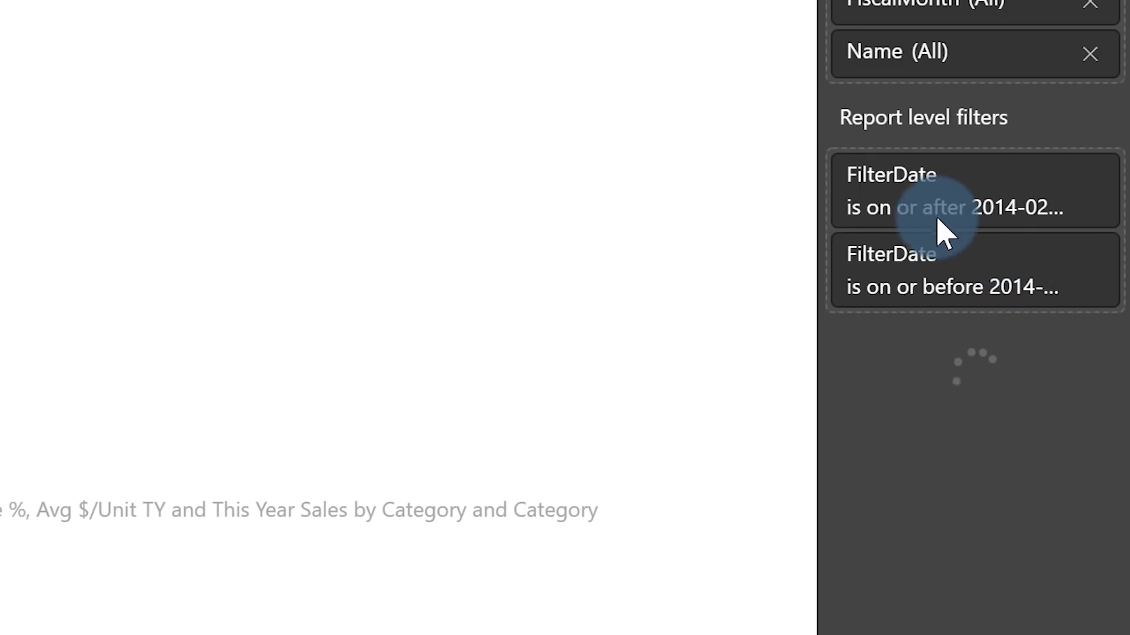